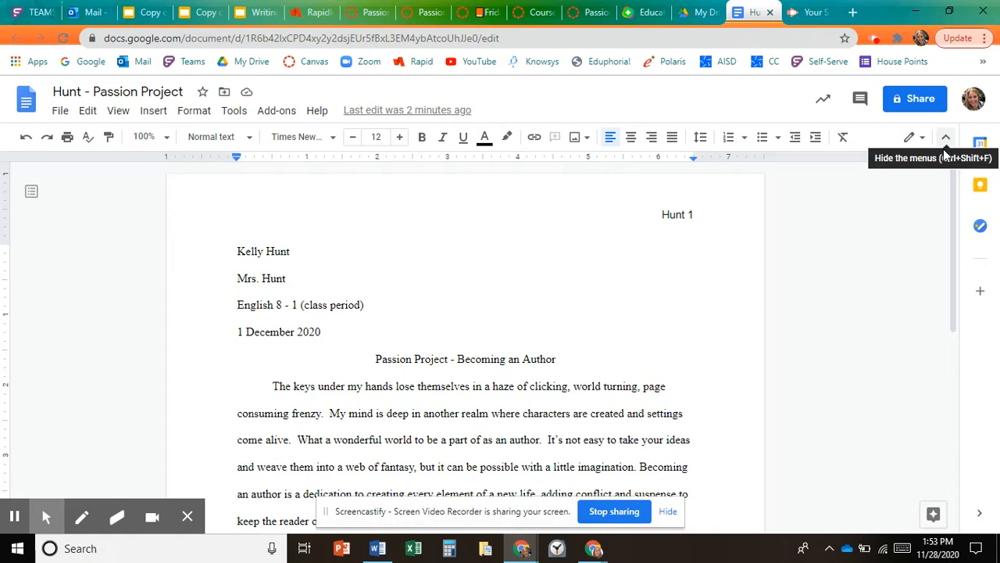
- Open the Explore tool at the end of the essay and search the web for imagination
{"action": "left_click_drag", "start_coordinate": [953, 191], "coordinate": [954, 264]}
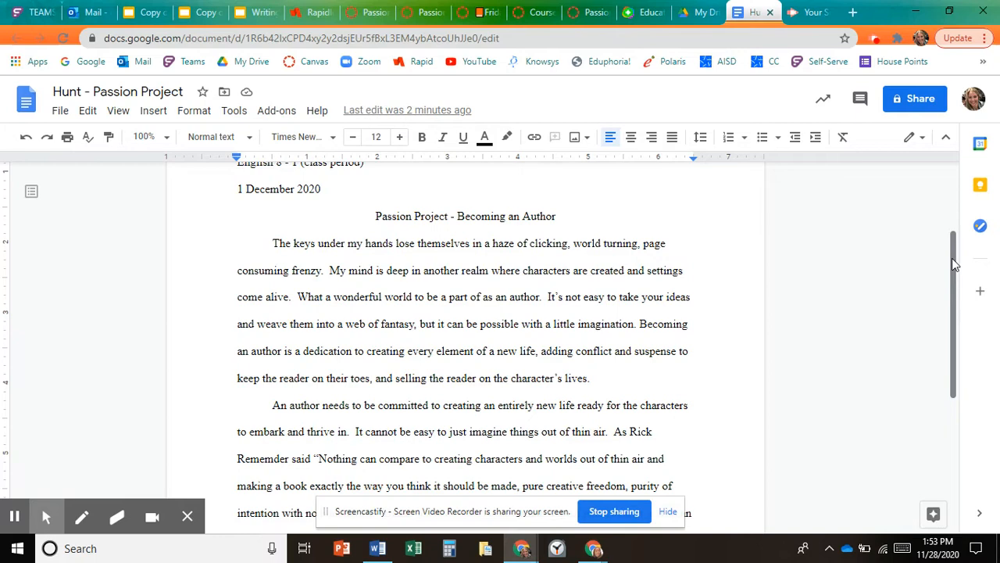
{"action": "mouse_move", "coordinate": [953, 264]}
{"action": "left_mouse_down"}
{"action": "mouse_move", "coordinate": [966, 238]}
{"action": "mouse_move", "coordinate": [961, 277]}
{"action": "left_mouse_up"}
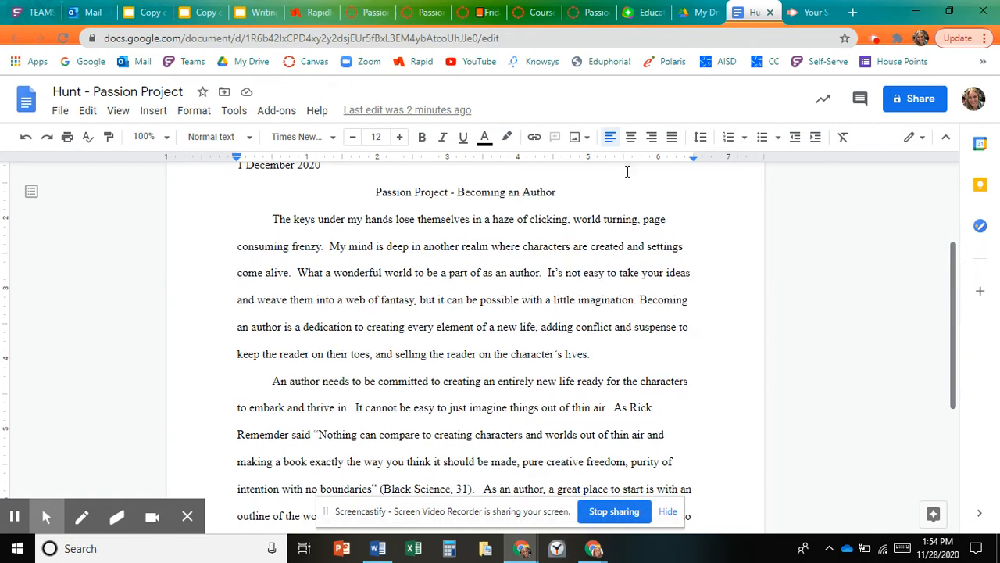
{"action": "left_click", "coordinate": [952, 349]}
{"action": "left_click_drag", "start_coordinate": [951, 349], "coordinate": [961, 413]}
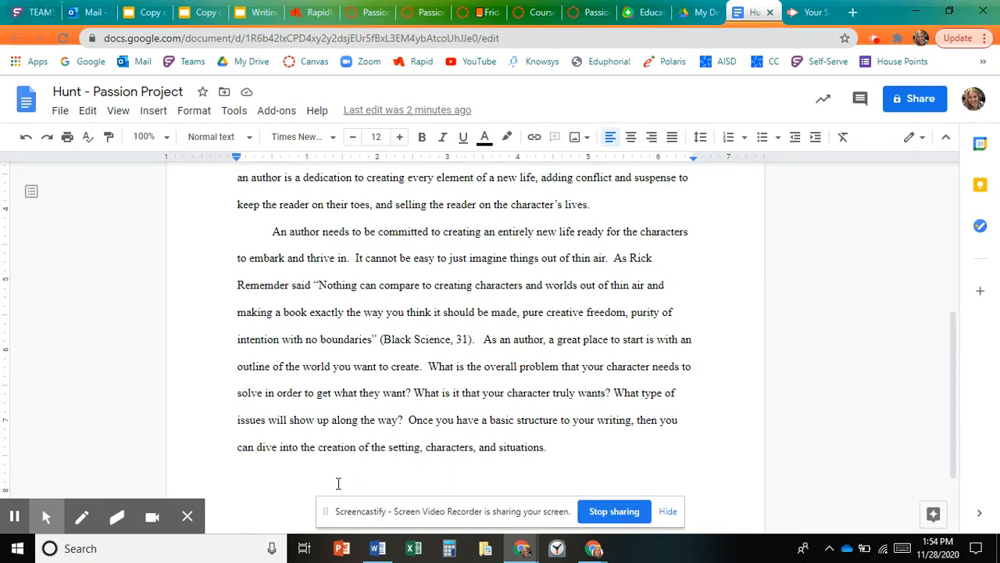
{"action": "left_click", "coordinate": [234, 111]}
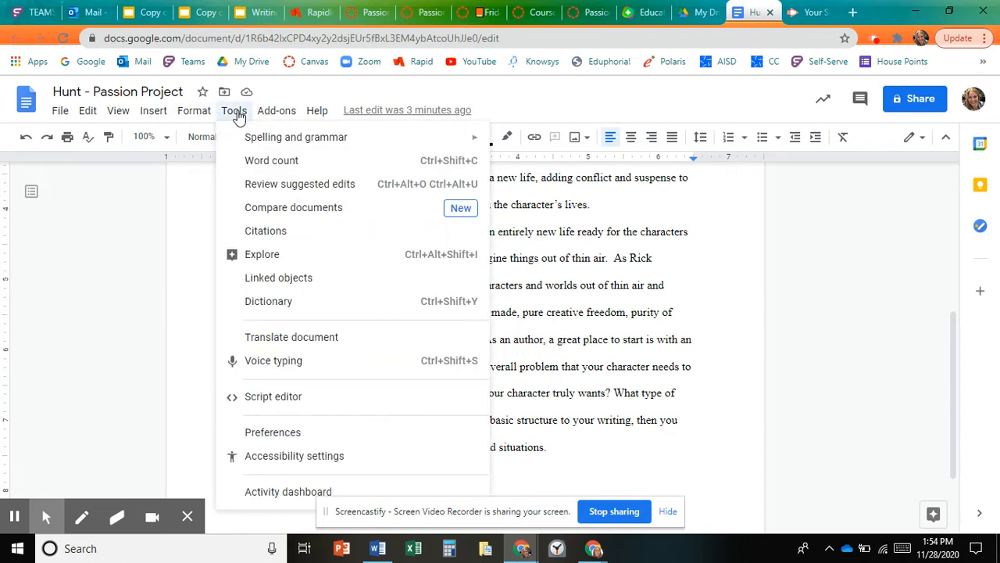
{"action": "left_click", "coordinate": [258, 255]}
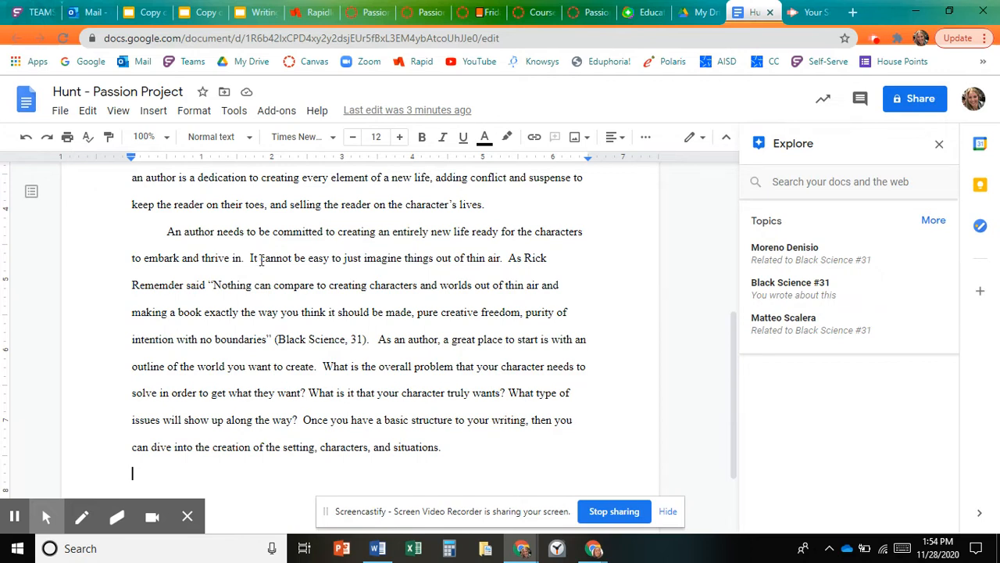
{"action": "left_click", "coordinate": [849, 181]}
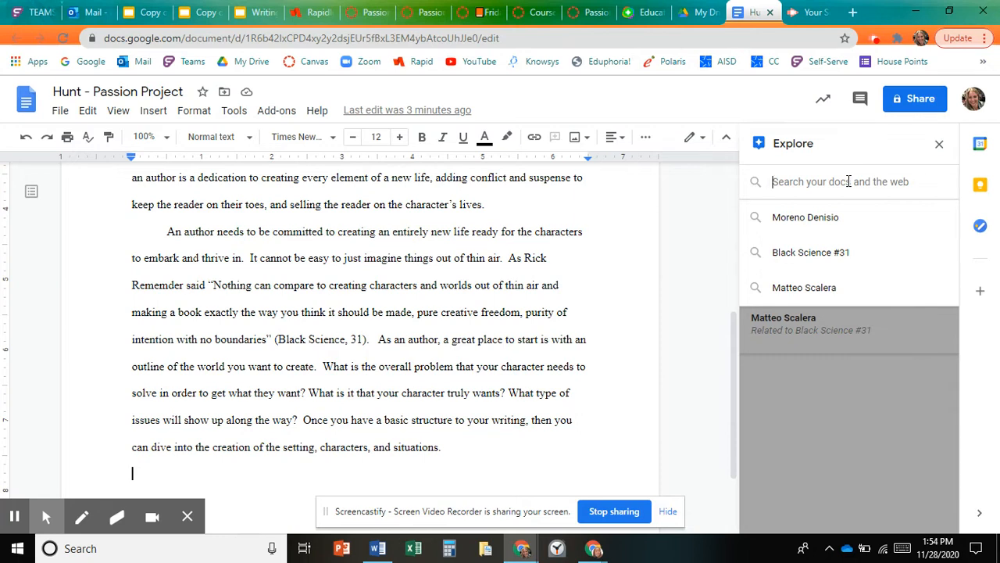
{"action": "type", "text": "imagination"}
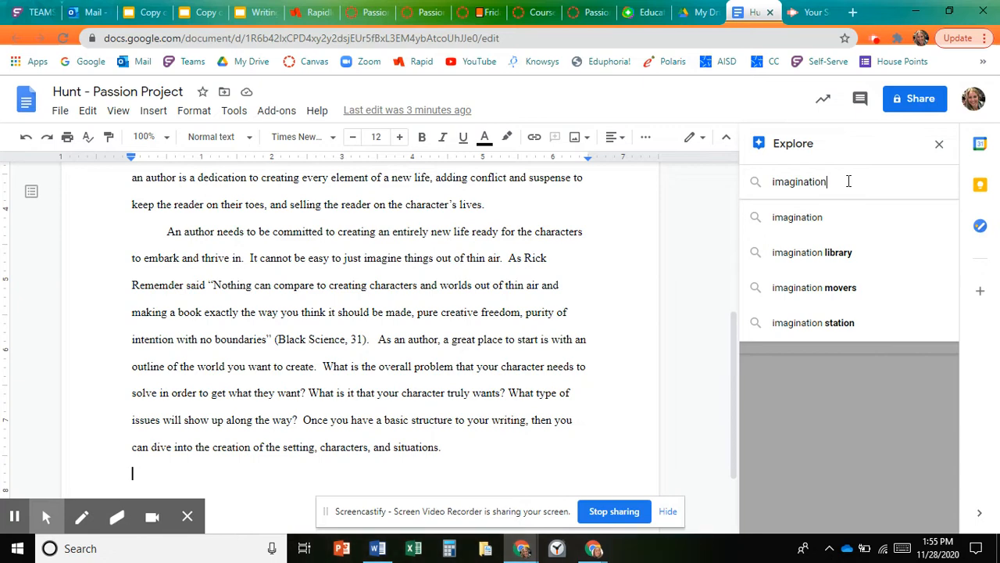
{"action": "key", "text": "Return"}
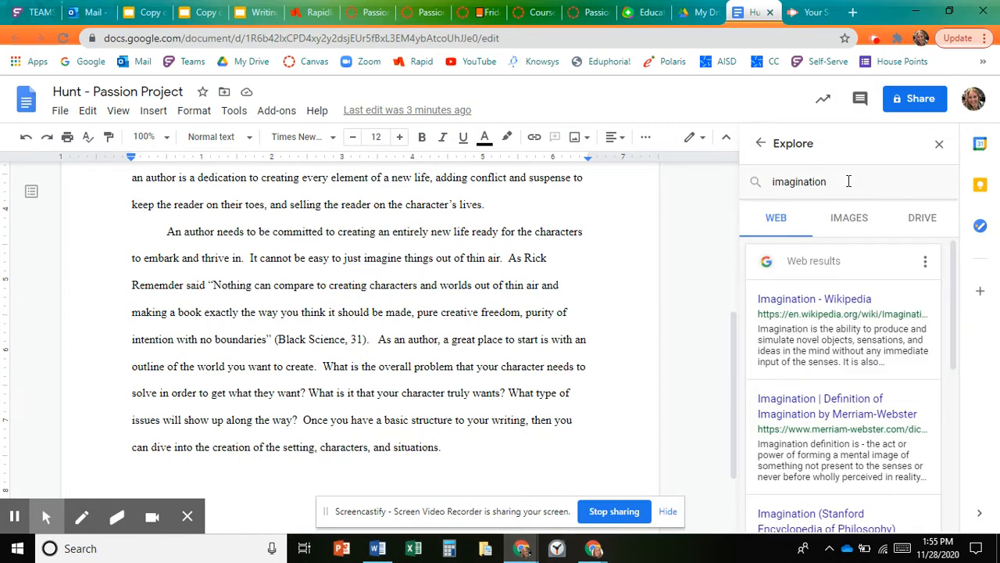
- Insert the image of an open book under a cloudy sky from the Explore image results into the document
{"action": "left_click_drag", "start_coordinate": [953, 278], "coordinate": [984, 247]}
{"action": "left_click", "coordinate": [851, 223]}
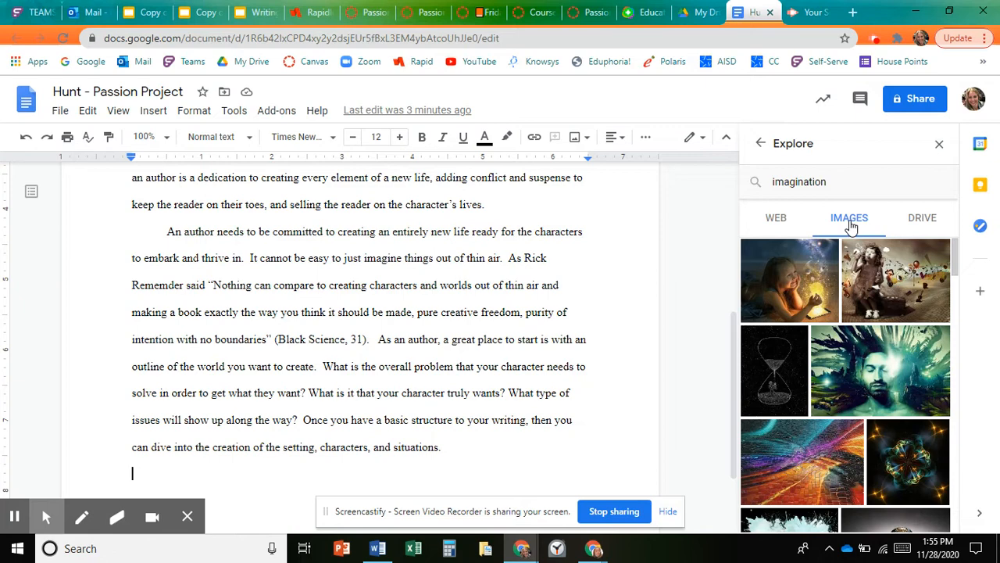
{"action": "left_click_drag", "start_coordinate": [954, 254], "coordinate": [964, 213]}
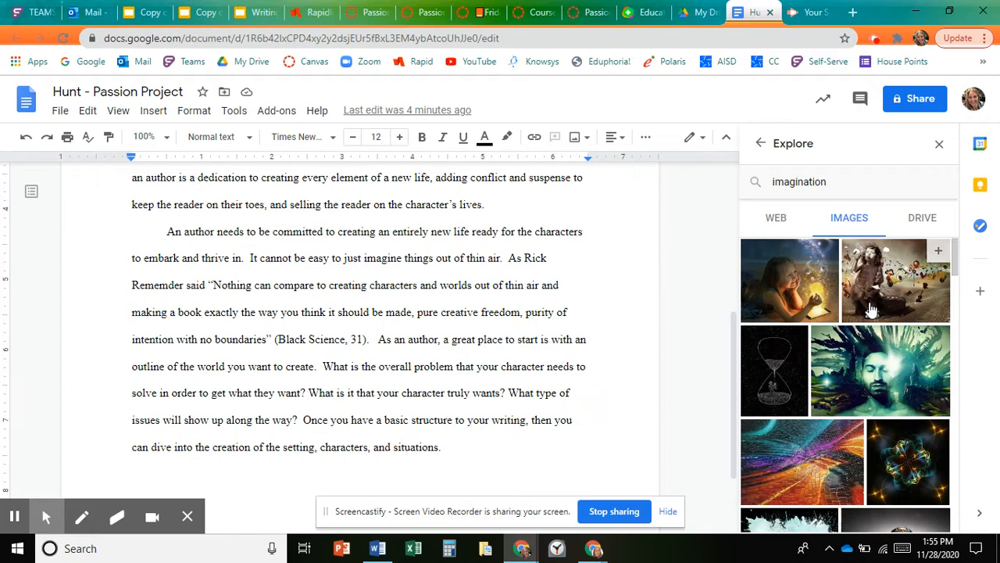
{"action": "left_click_drag", "start_coordinate": [954, 261], "coordinate": [946, 431]}
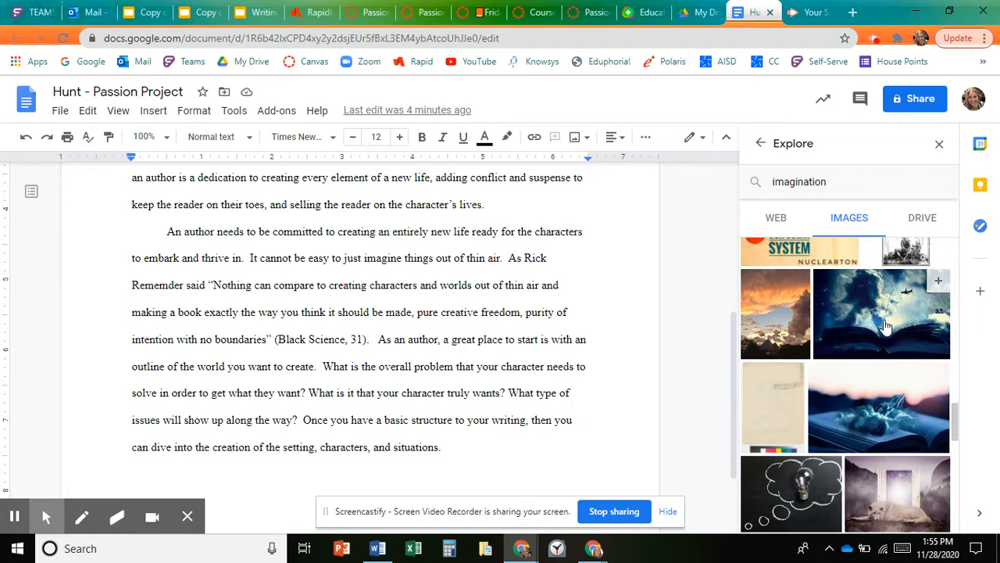
{"action": "left_click_drag", "start_coordinate": [885, 327], "coordinate": [294, 412]}
{"action": "left_click_drag", "start_coordinate": [344, 428], "coordinate": [465, 483]}
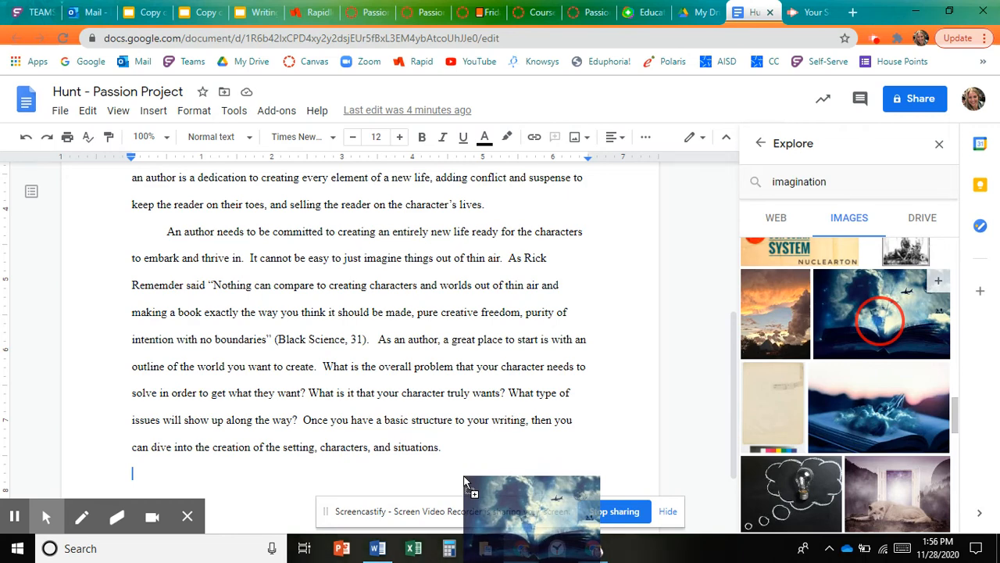
{"action": "left_click_drag", "start_coordinate": [465, 483], "coordinate": [464, 478]}
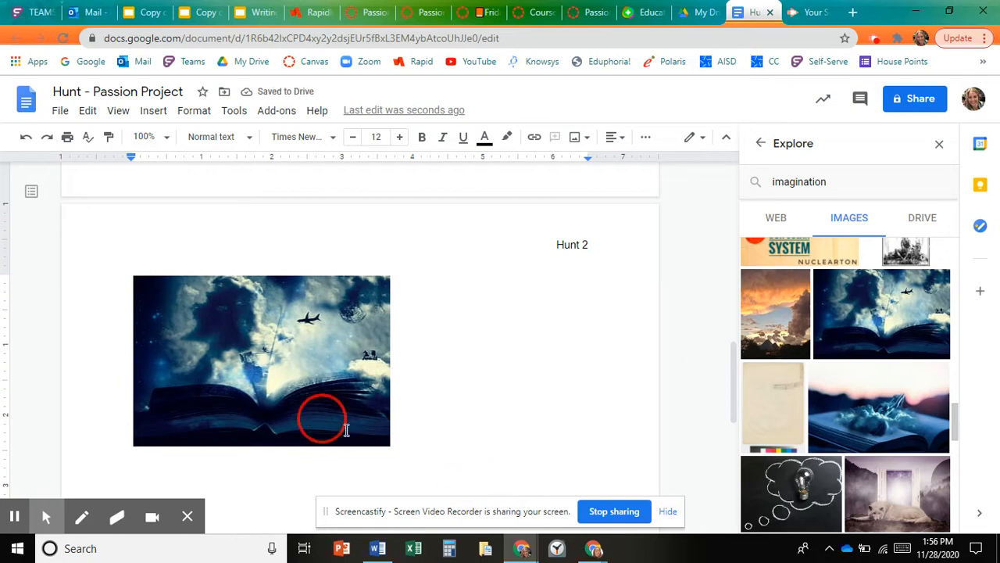
- Move the image up onto the first page directly below the last paragraph
{"action": "left_click", "coordinate": [343, 422]}
{"action": "left_click_drag", "start_coordinate": [344, 422], "coordinate": [270, 330]}
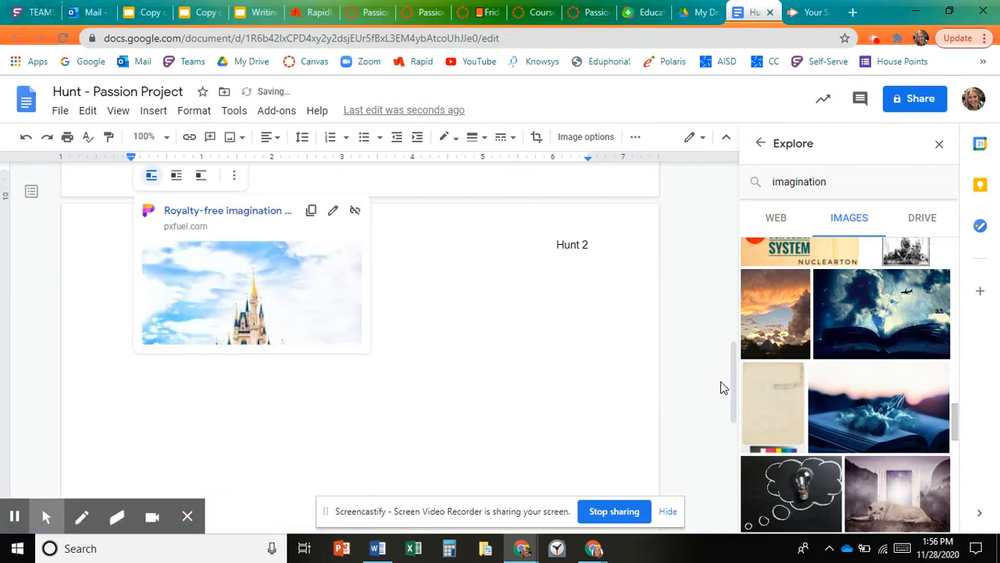
{"action": "left_click_drag", "start_coordinate": [737, 394], "coordinate": [737, 340]}
{"action": "left_click", "coordinate": [283, 262]}
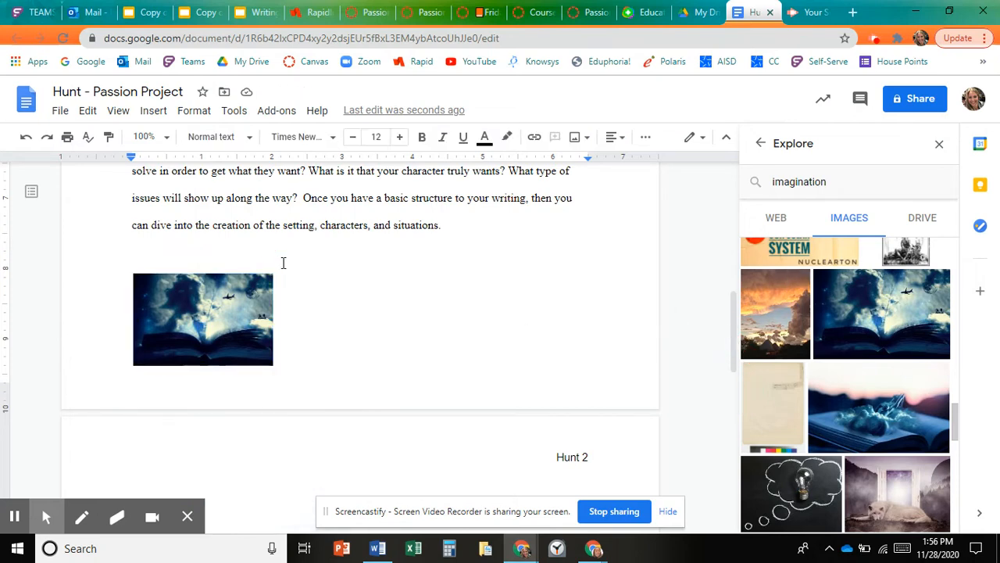
{"action": "key", "text": "BackSpace"}
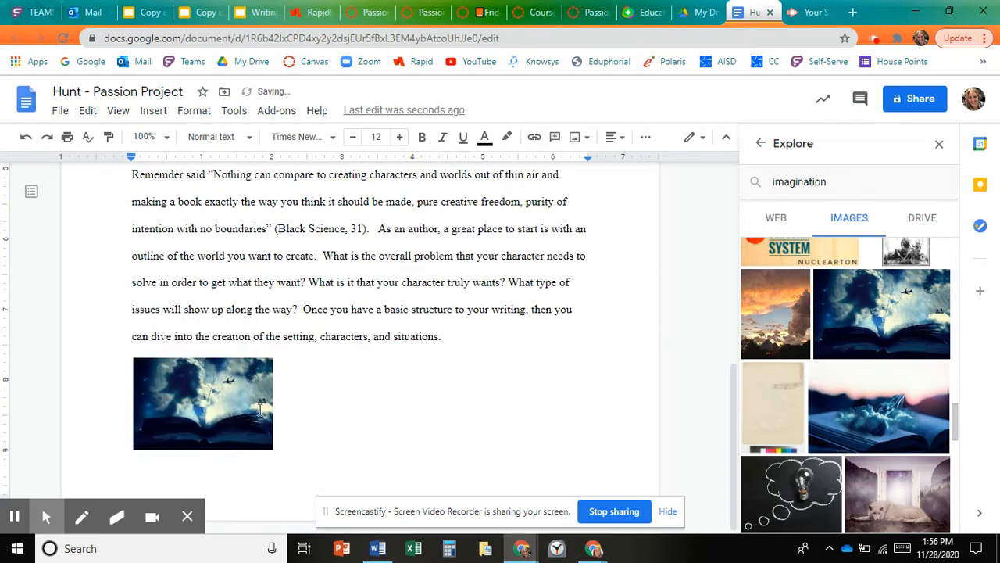
- Enlarge the image slightly, making it a bit wider
{"action": "left_click", "coordinate": [271, 442]}
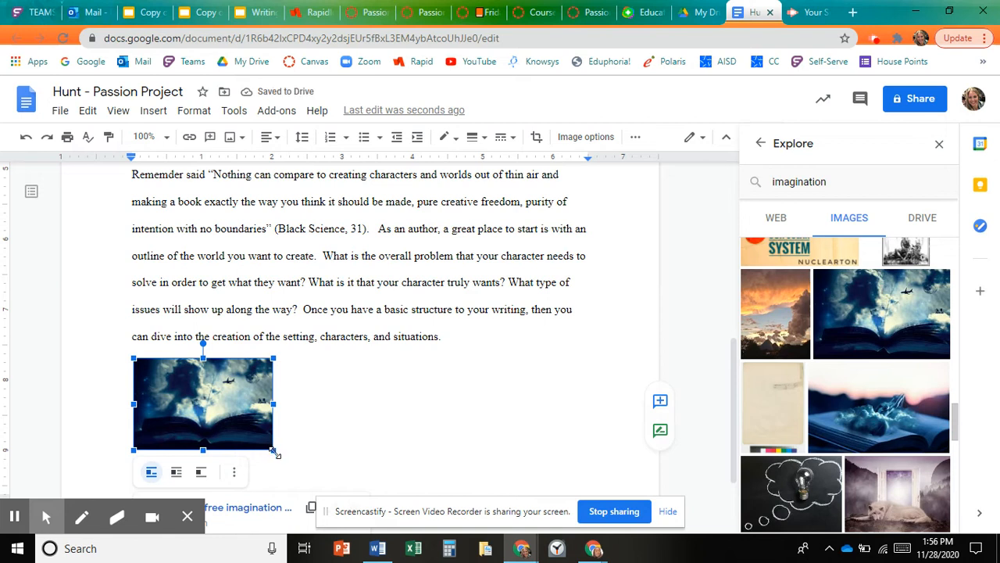
{"action": "left_click_drag", "start_coordinate": [274, 449], "coordinate": [282, 456]}
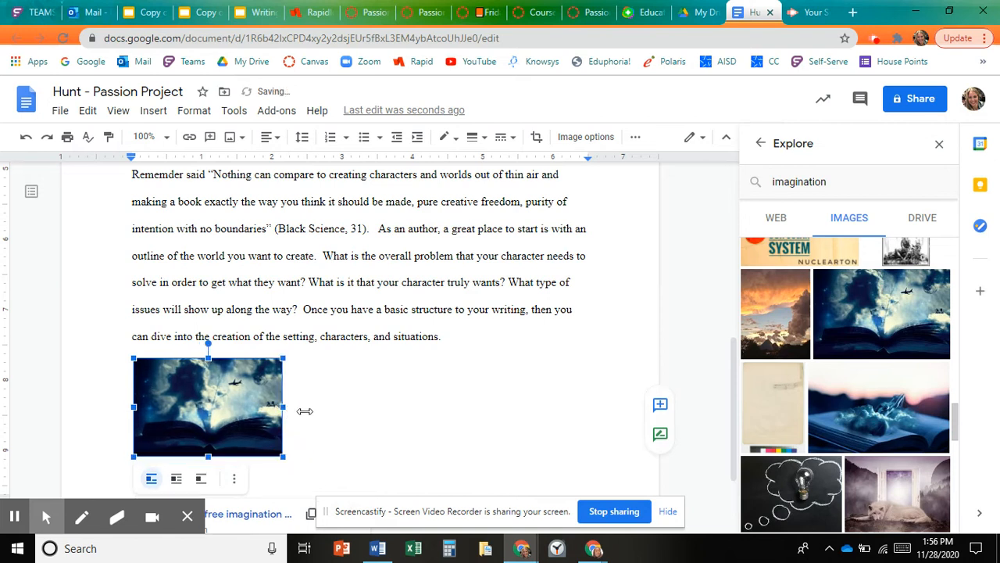
{"action": "left_click_drag", "start_coordinate": [283, 406], "coordinate": [305, 407]}
{"action": "left_click", "coordinate": [374, 435]}
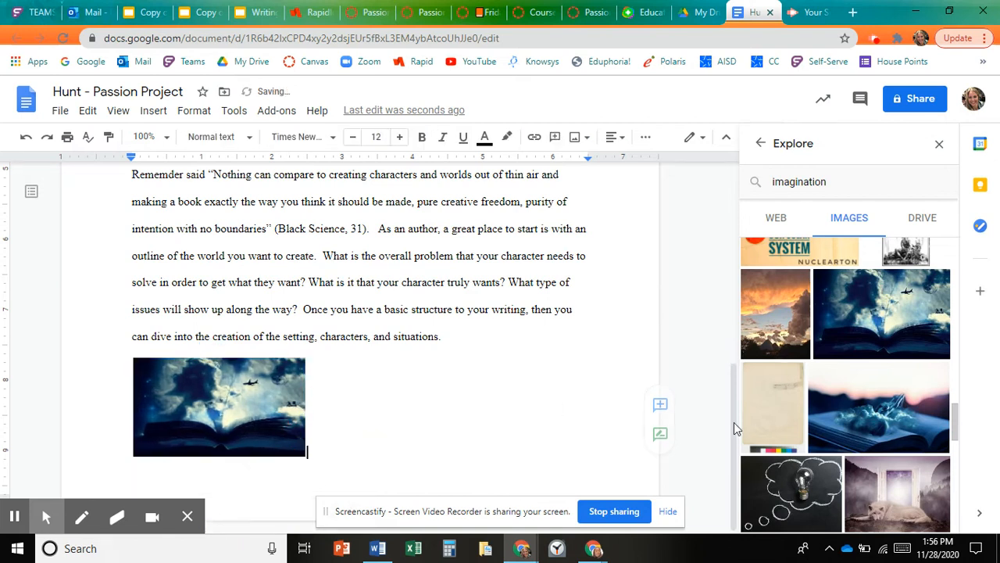
{"action": "left_click_drag", "start_coordinate": [736, 409], "coordinate": [737, 440]}
- Set the image's text wrapping to Wrap text
{"action": "left_click", "coordinate": [348, 380]}
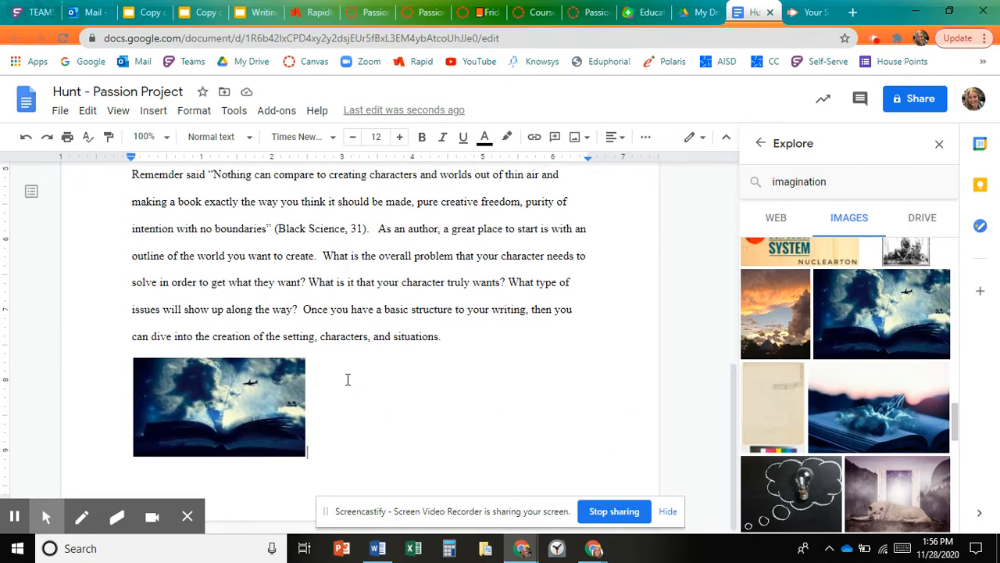
{"action": "left_click", "coordinate": [195, 395]}
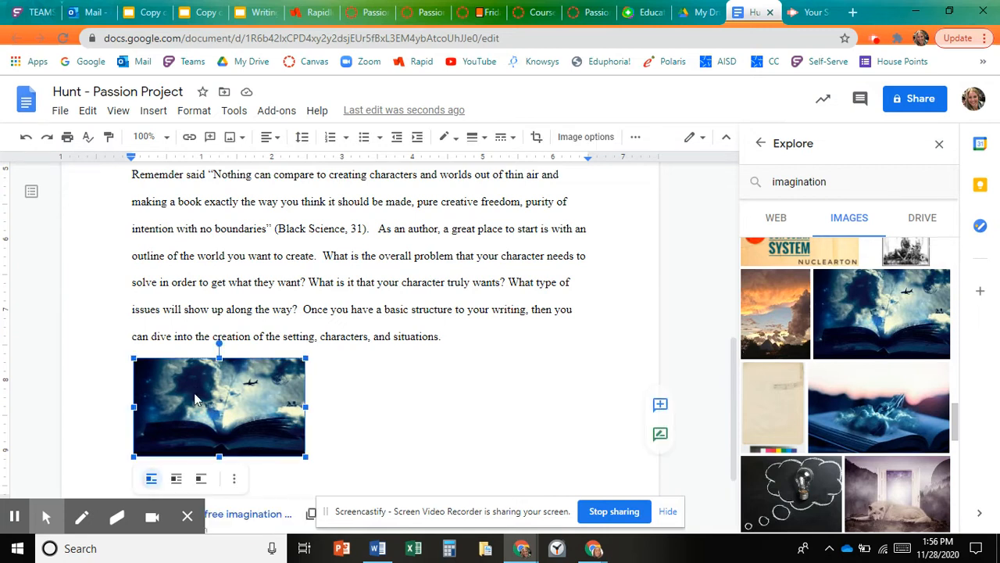
{"action": "left_click", "coordinate": [177, 480]}
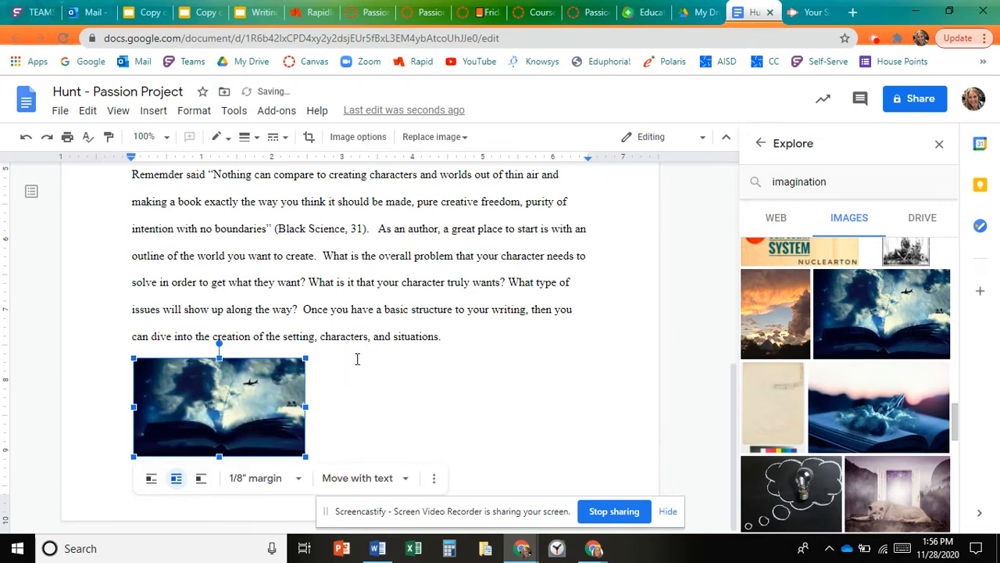
{"action": "left_click", "coordinate": [337, 374]}
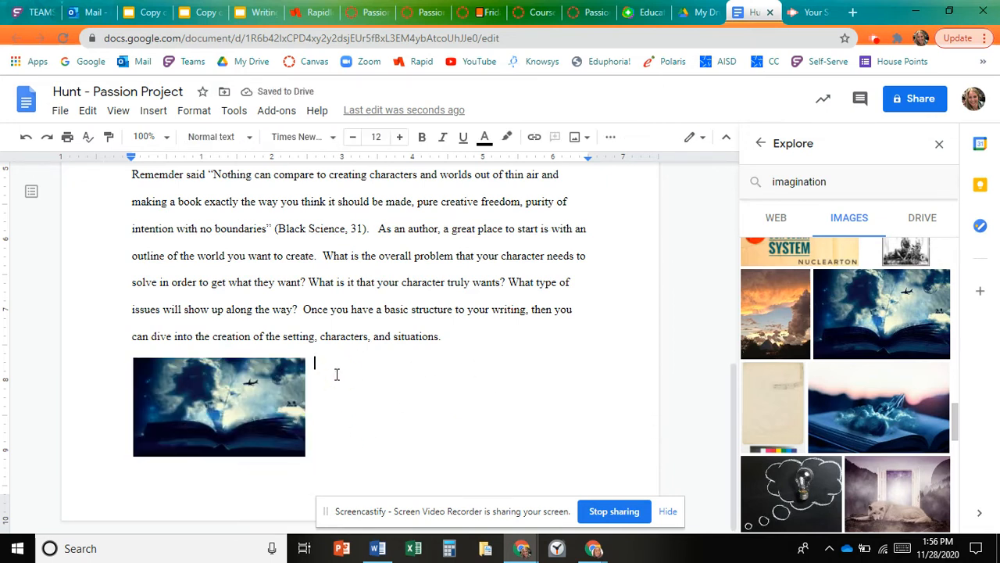
- Insert a 1 x 1 table next to the image
{"action": "left_click", "coordinate": [324, 441]}
{"action": "left_click", "coordinate": [324, 444]}
{"action": "left_click", "coordinate": [149, 116]}
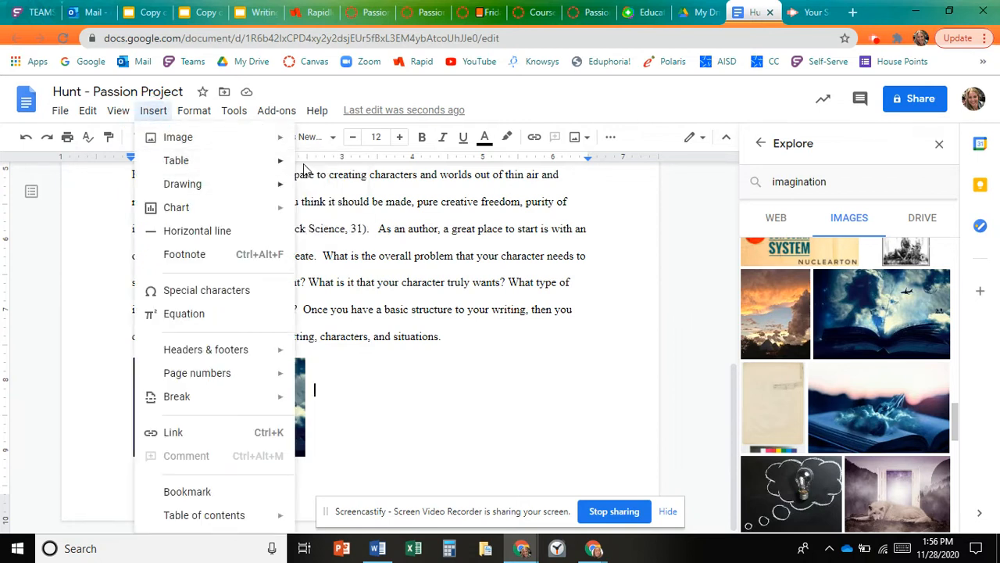
{"action": "mouse_move", "coordinate": [280, 161]}
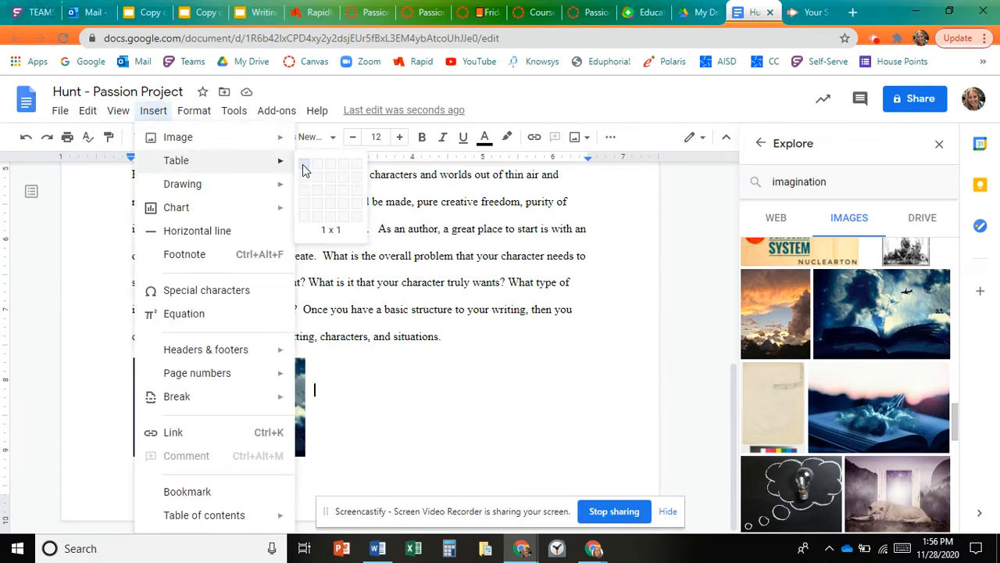
{"action": "left_click", "coordinate": [304, 169]}
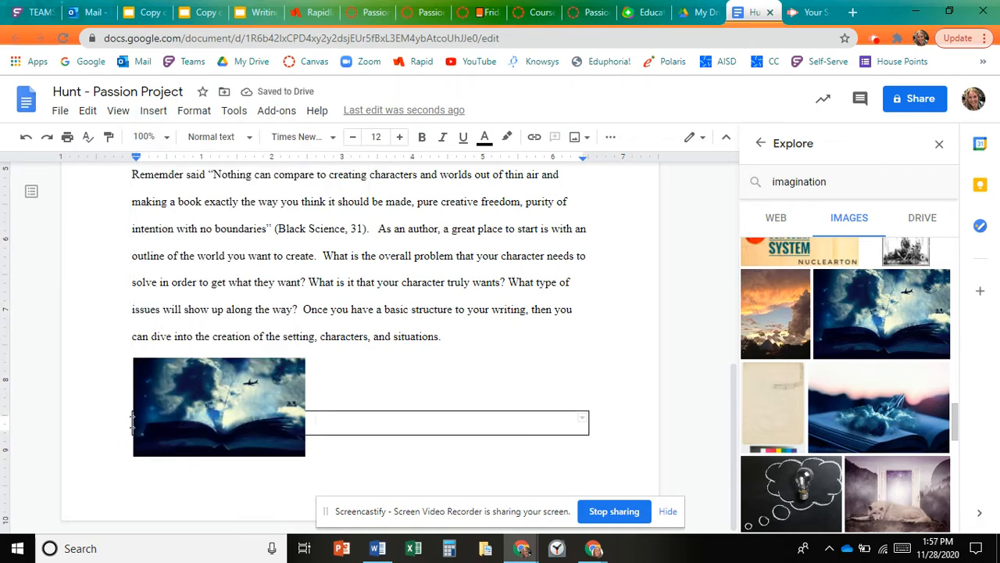
- Move the table's left border to the right of the image and align the table with the image's top
{"action": "left_click_drag", "start_coordinate": [285, 425], "coordinate": [320, 423]}
{"action": "left_click", "coordinate": [395, 403]}
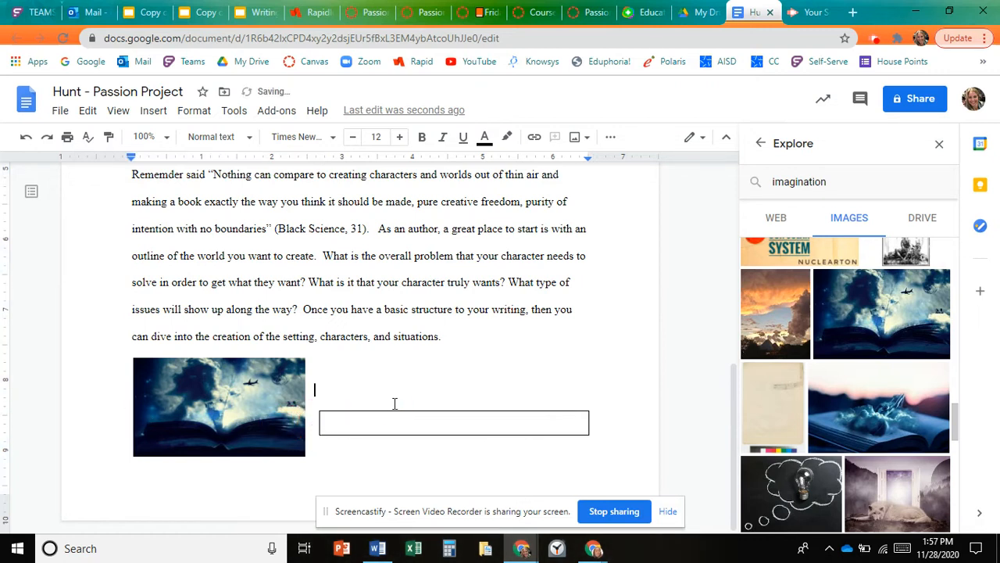
{"action": "key", "text": "BackSpace"}
{"action": "key", "text": "BackSpace"}
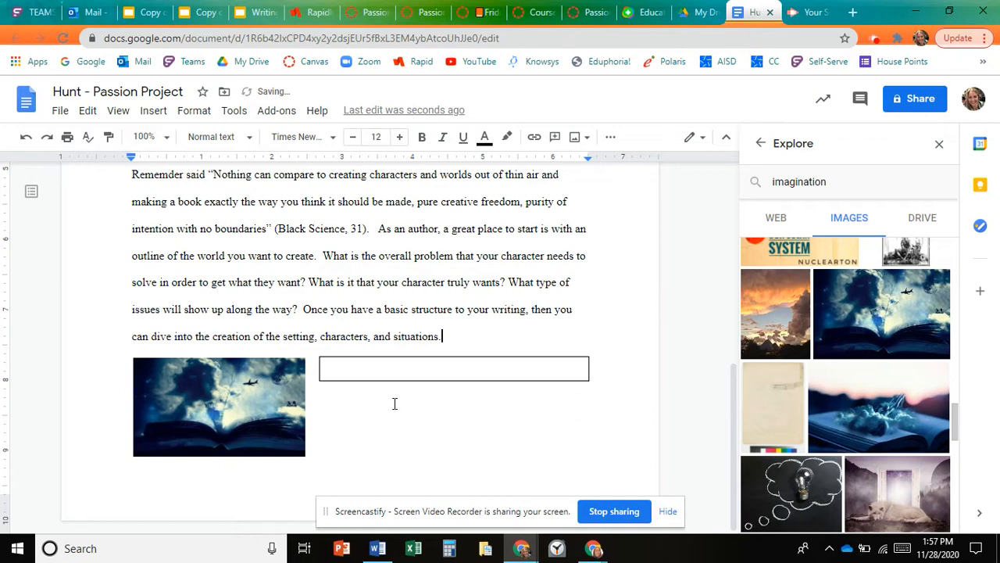
- Enter "What world would you create if you were given the chance to be the author?" in the table cell
{"action": "left_click", "coordinate": [373, 369]}
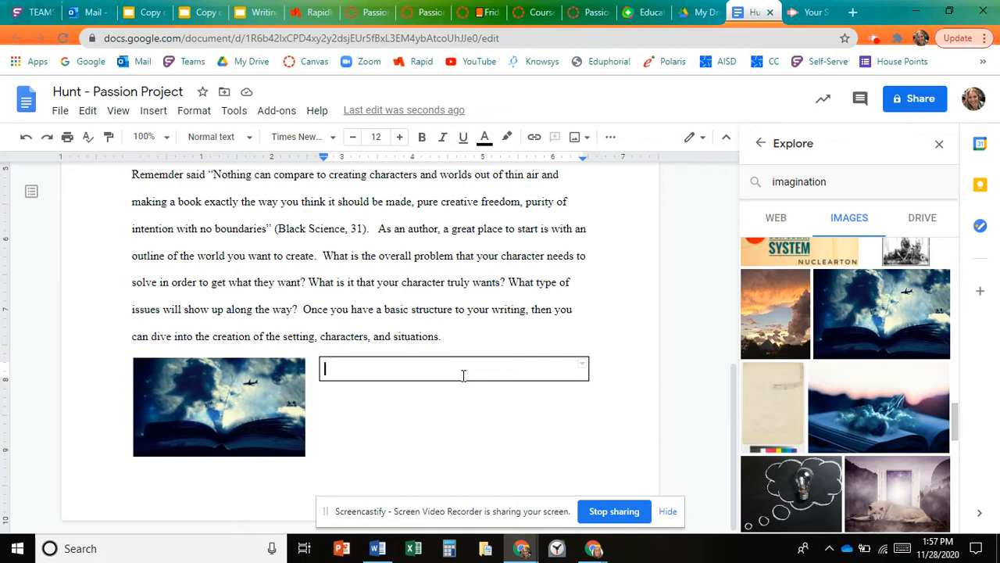
{"action": "type", "text": "What "}
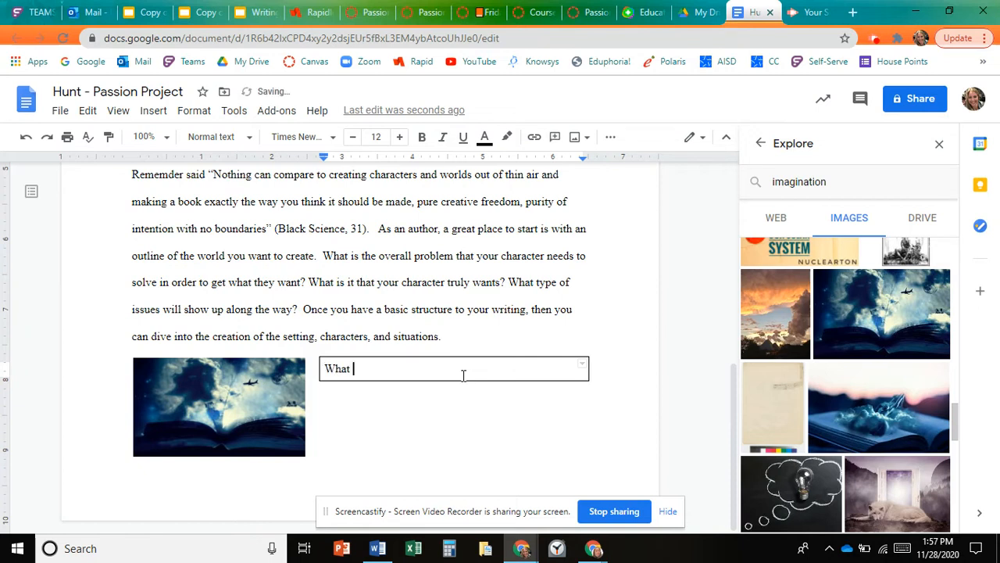
{"action": "type", "text": "woe"}
{"action": "key", "text": "BackSpace"}
{"action": "type", "text": "rld you"}
{"action": "key", "text": "BackSpace"}
{"action": "key", "text": "BackSpace"}
{"action": "key", "text": "BackSpace"}
{"action": "type", "text": "would you create"}
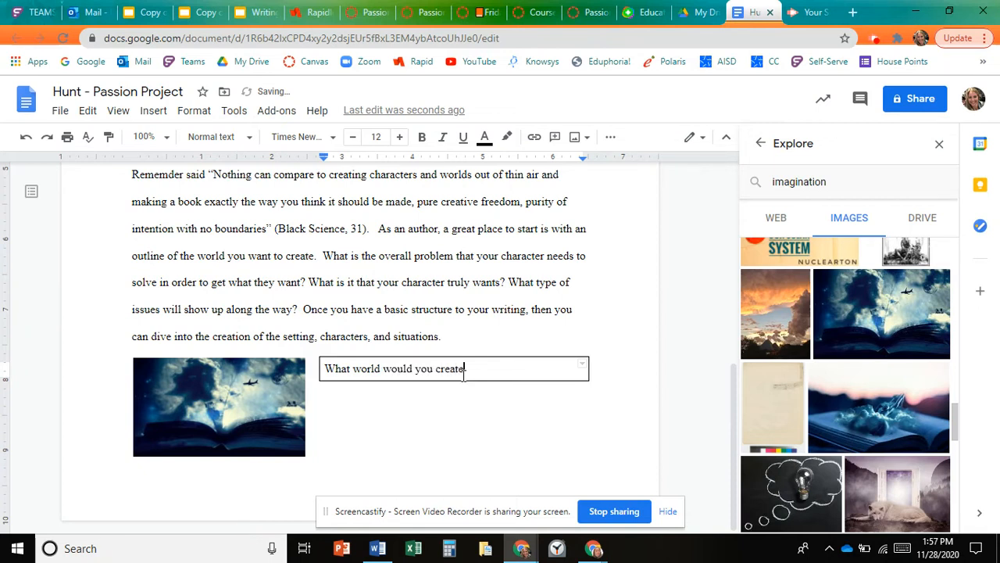
{"action": "type", "text": " if you were given"}
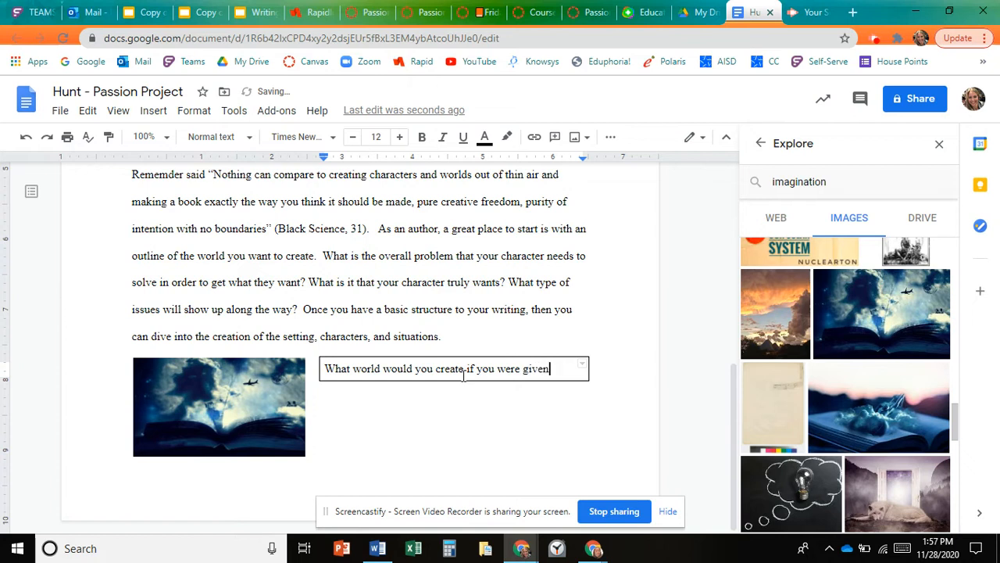
{"action": "type", "text": " the chna"}
{"action": "key", "text": "BackSpace"}
{"action": "key", "text": "BackSpace"}
{"action": "type", "text": "anc"}
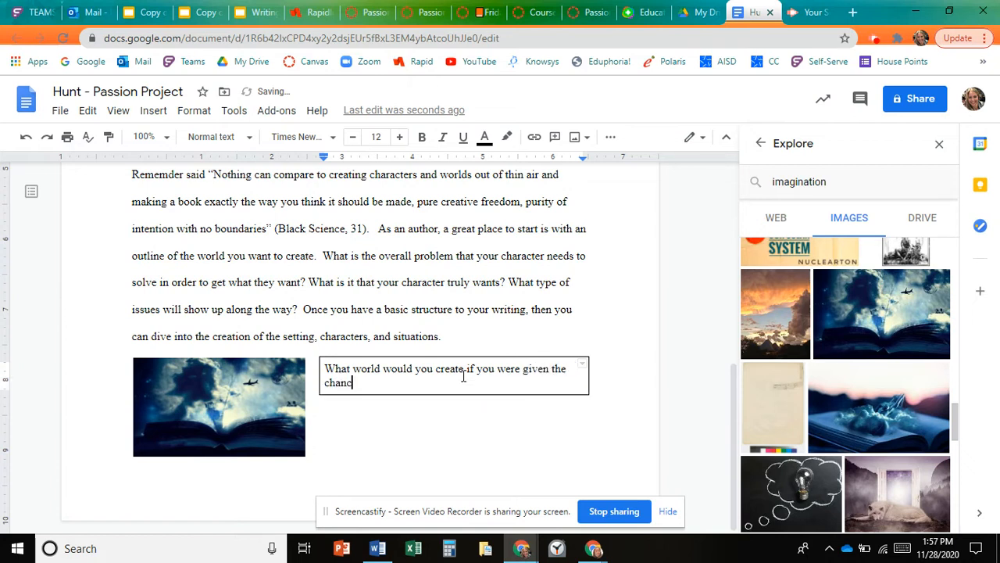
{"action": "type", "text": "e to be the author?"}
- Center-align the question text inside the table cell
{"action": "left_click_drag", "start_coordinate": [458, 380], "coordinate": [328, 366]}
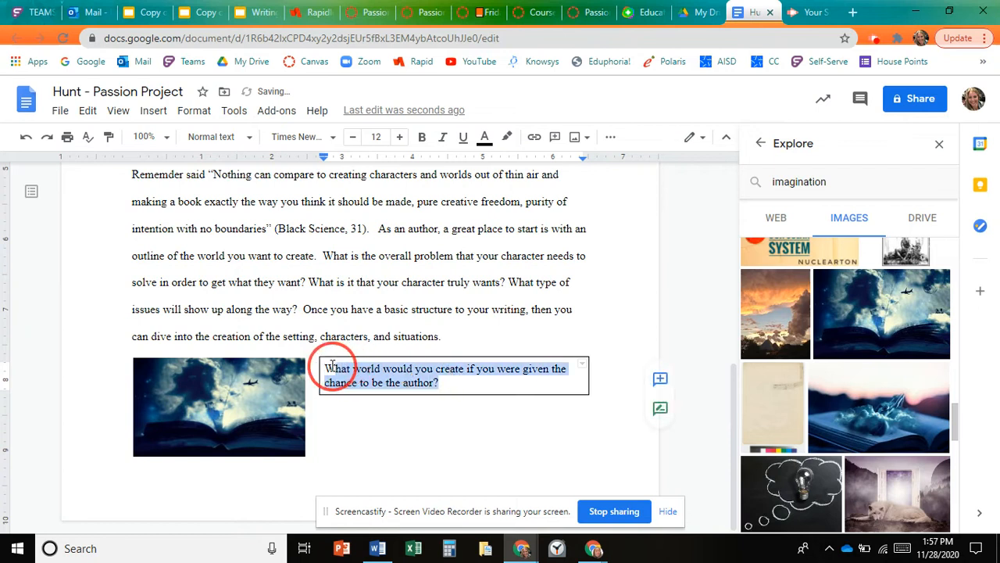
{"action": "left_click", "coordinate": [611, 137]}
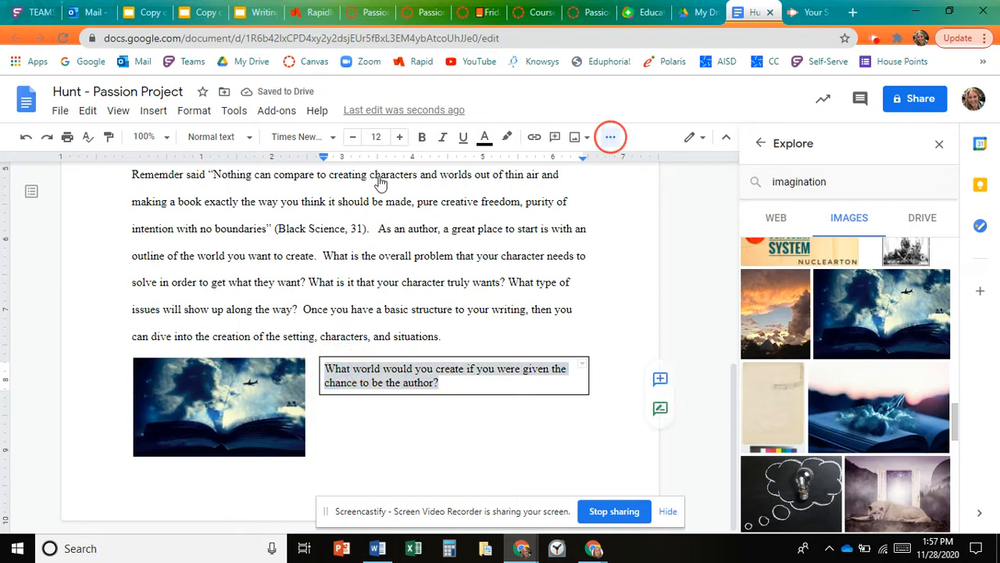
{"action": "left_click", "coordinate": [293, 164]}
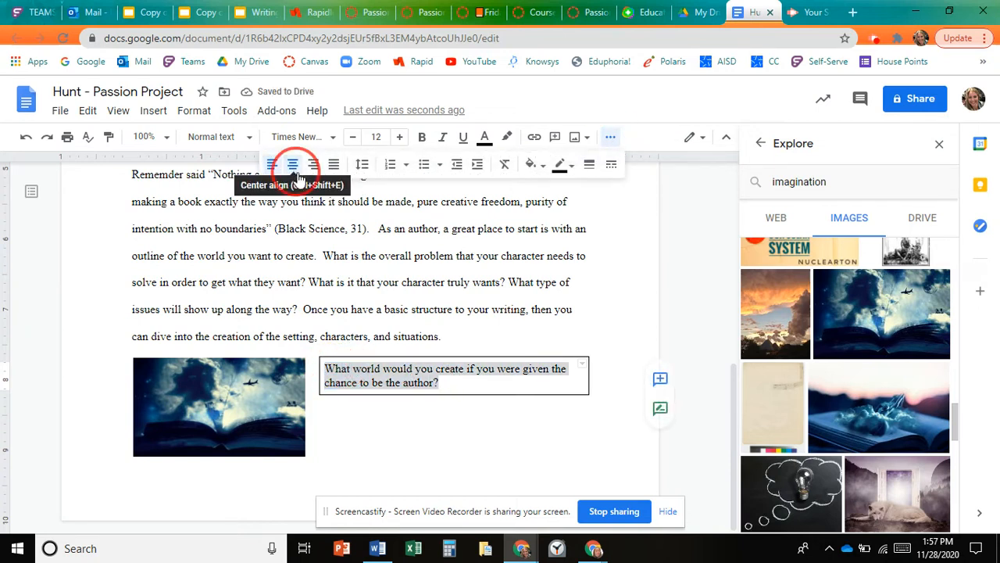
- Type the placeholder sentence "In conclusion, a.a.a." below the question box, beside the image
{"action": "left_click", "coordinate": [484, 426]}
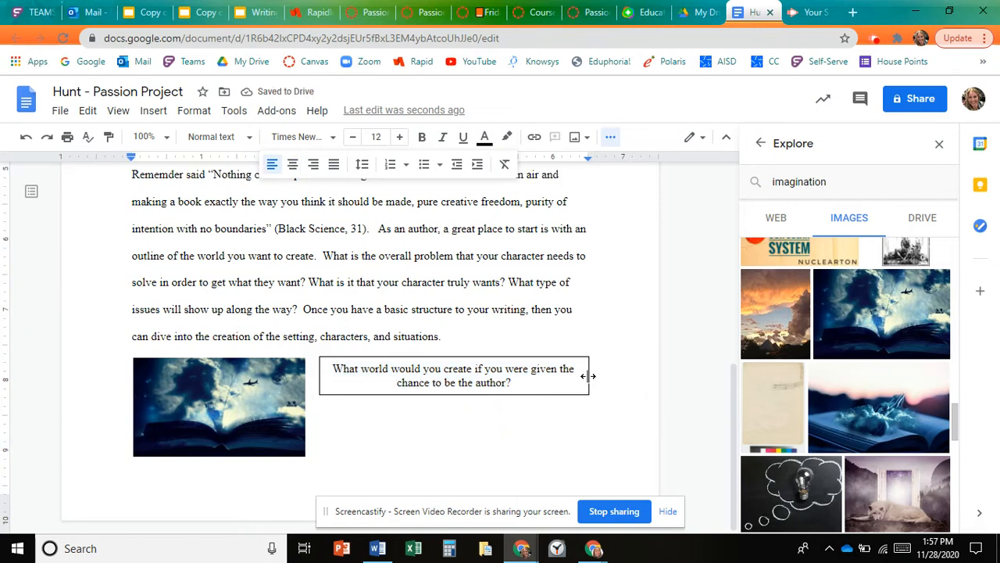
{"action": "mouse_move", "coordinate": [588, 375]}
{"action": "left_mouse_down"}
{"action": "mouse_move", "coordinate": [376, 373]}
{"action": "mouse_move", "coordinate": [589, 388]}
{"action": "left_mouse_up"}
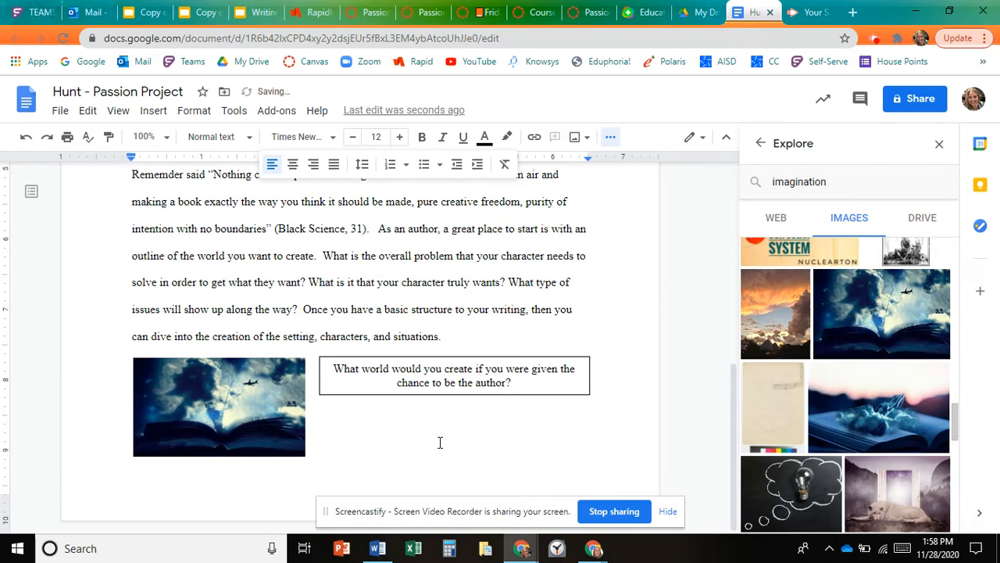
{"action": "type", "text": "In conclusion, a"}
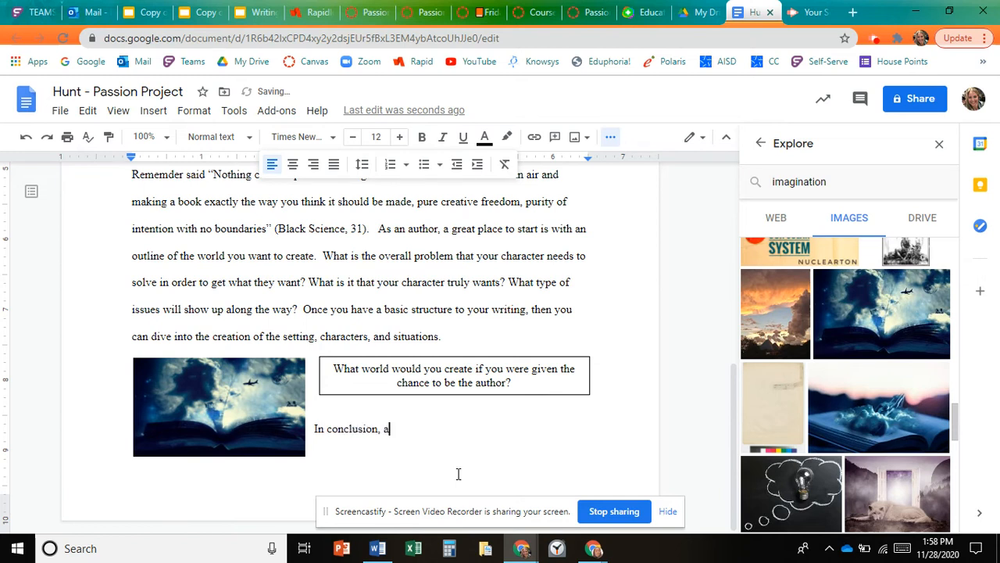
{"action": "type", "text": ".a.a."}
- Open the image's Explore preview and copy its source site name p1.pxfuel.com
{"action": "left_click", "coordinate": [256, 436]}
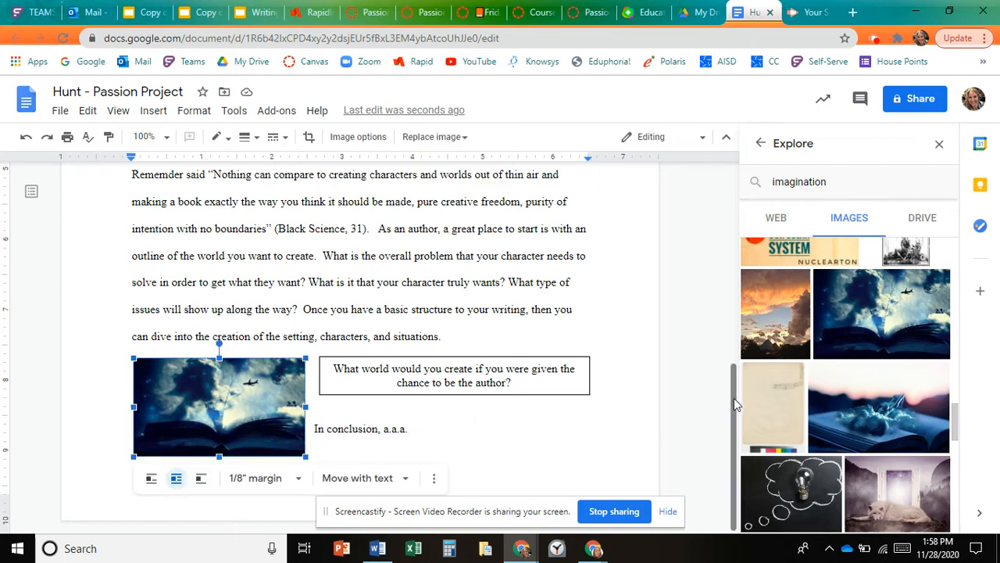
{"action": "left_click_drag", "start_coordinate": [734, 398], "coordinate": [735, 401]}
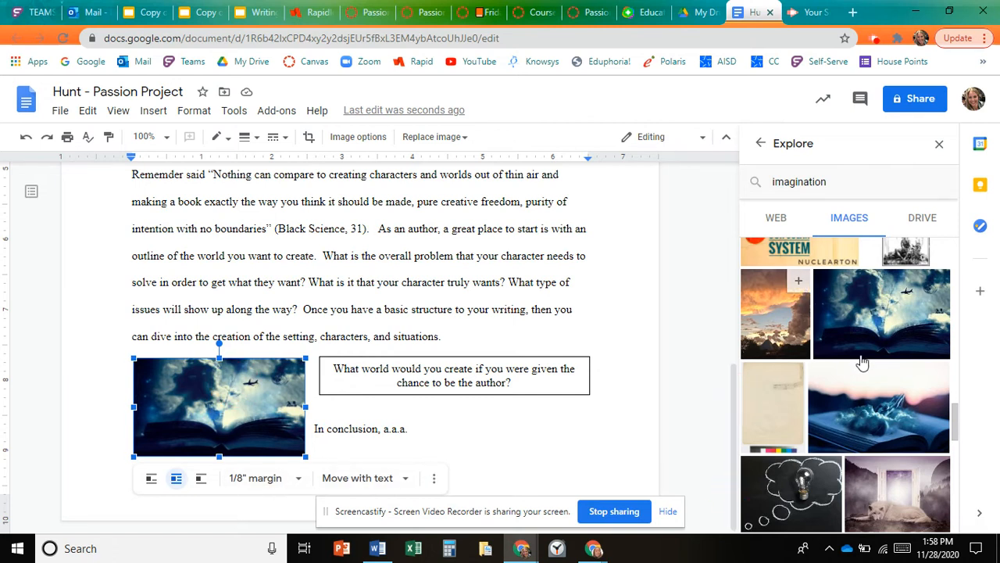
{"action": "mouse_move", "coordinate": [894, 333]}
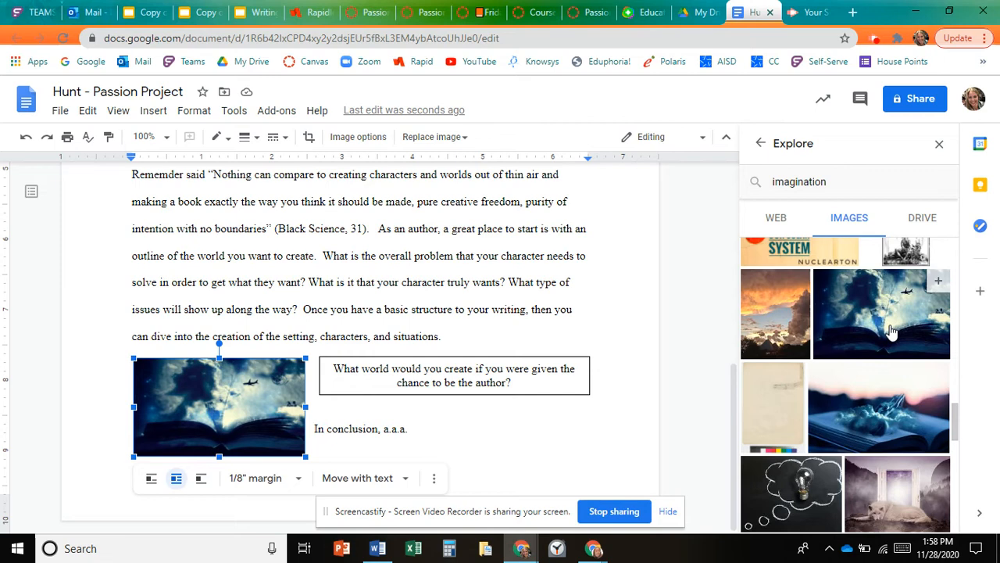
{"action": "left_click", "coordinate": [891, 331]}
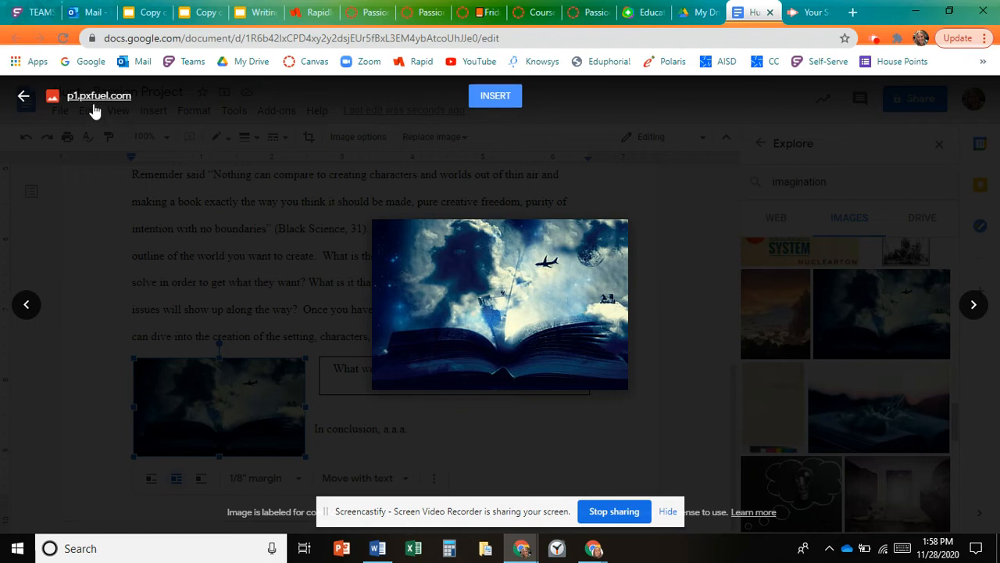
{"action": "mouse_move", "coordinate": [135, 99]}
{"action": "left_mouse_down"}
{"action": "mouse_move", "coordinate": [80, 93]}
{"action": "mouse_move", "coordinate": [140, 98]}
{"action": "mouse_move", "coordinate": [131, 100]}
{"action": "left_mouse_up"}
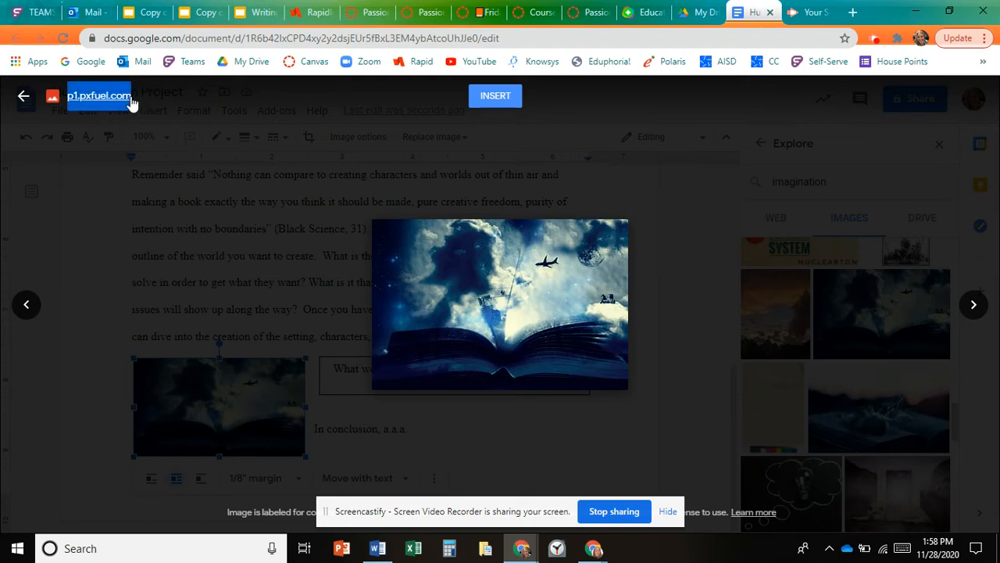
{"action": "left_click", "coordinate": [23, 95]}
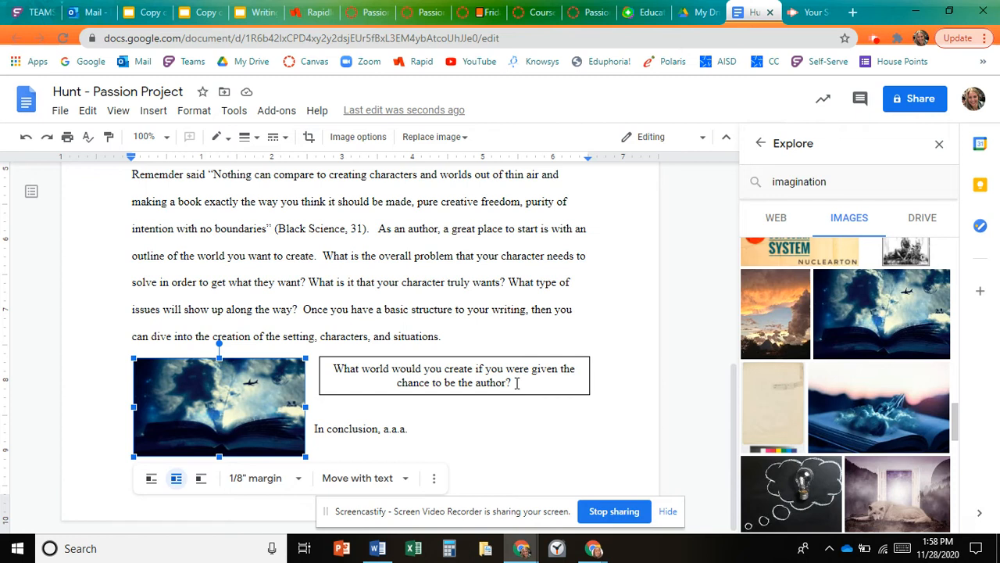
- Paste the source p1.pxfuel.com on a new line in the question cell and recolor its text
{"action": "left_click", "coordinate": [516, 383]}
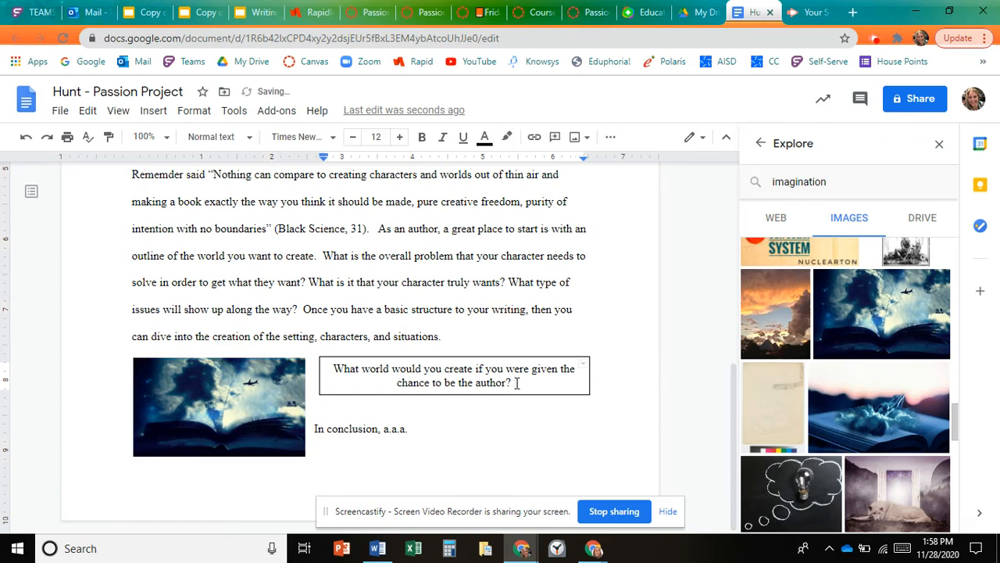
{"action": "key", "text": "Return"}
{"action": "left_click_drag", "start_coordinate": [509, 413], "coordinate": [516, 380]}
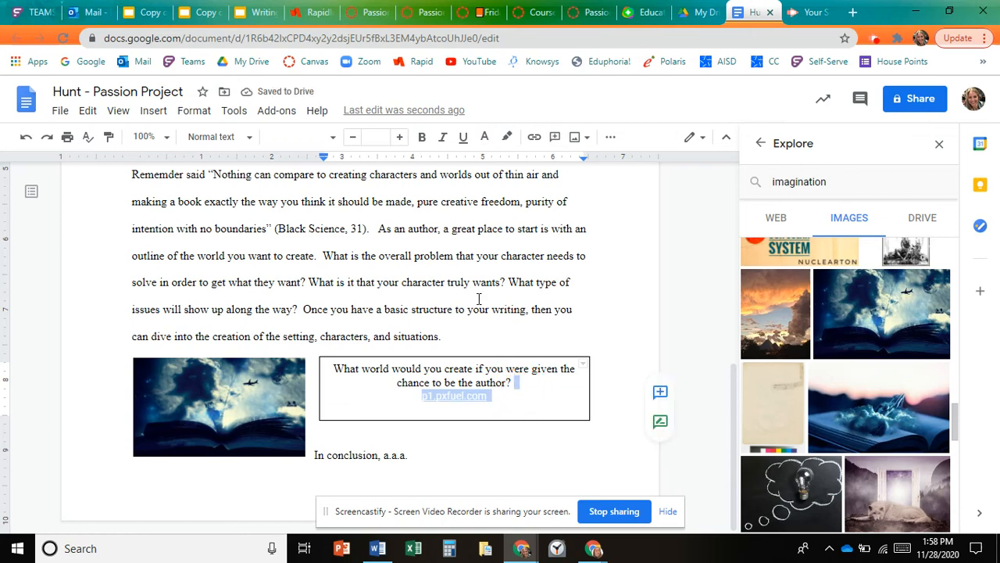
{"action": "left_click", "coordinate": [484, 136]}
{"action": "left_click", "coordinate": [490, 165]}
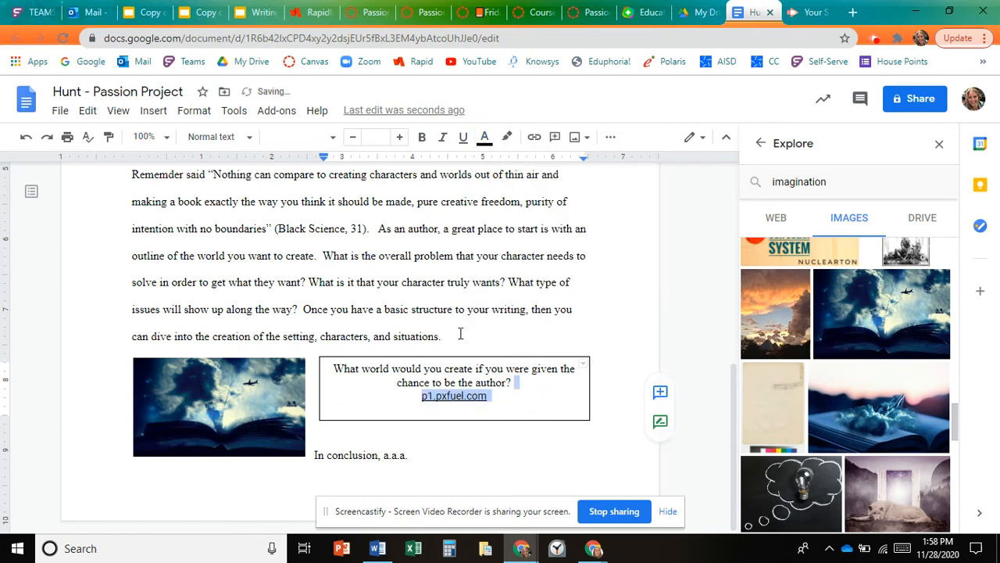
- Move the source link up onto the question's line and remove the empty line left in the cell
{"action": "left_click", "coordinate": [421, 396]}
{"action": "key", "text": "BackSpace"}
{"action": "key", "text": "BackSpace"}
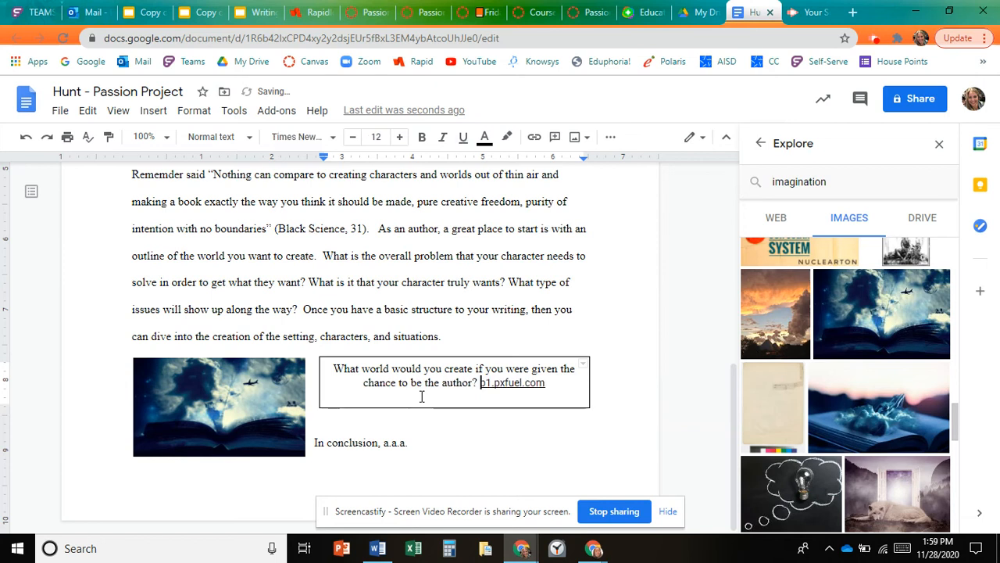
{"action": "left_click", "coordinate": [506, 399]}
{"action": "key", "text": "ctrl+shift+l"}
{"action": "key", "text": "BackSpace"}
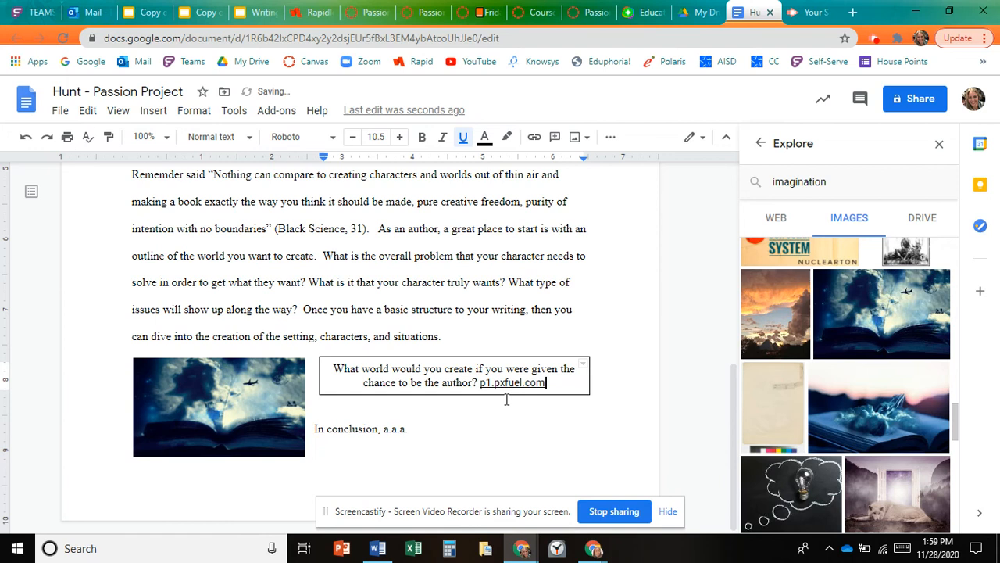
- Pull the "In conclusion, a.a.a." paragraph up directly beneath the question box
{"action": "left_click", "coordinate": [422, 412]}
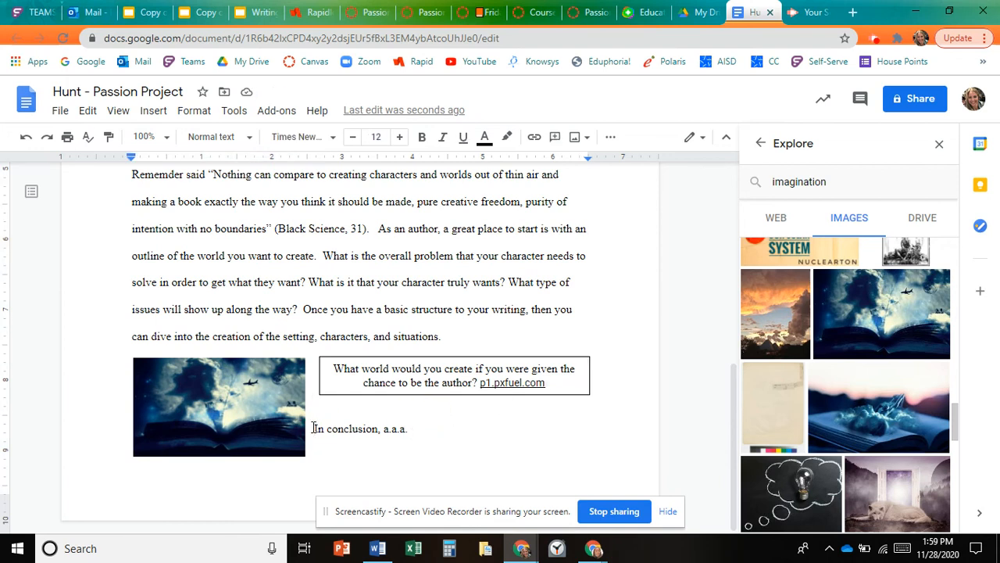
{"action": "key", "text": "BackSpace"}
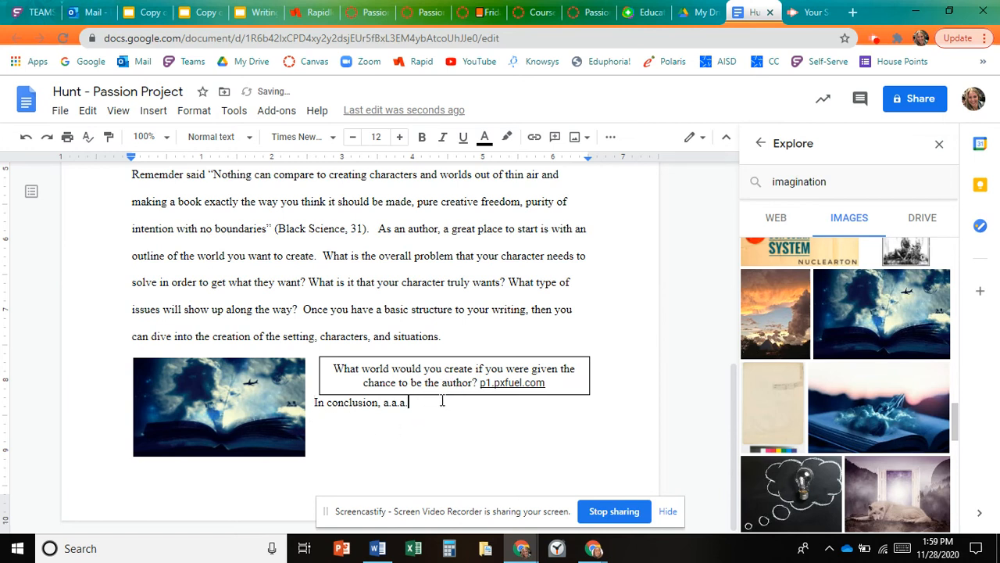